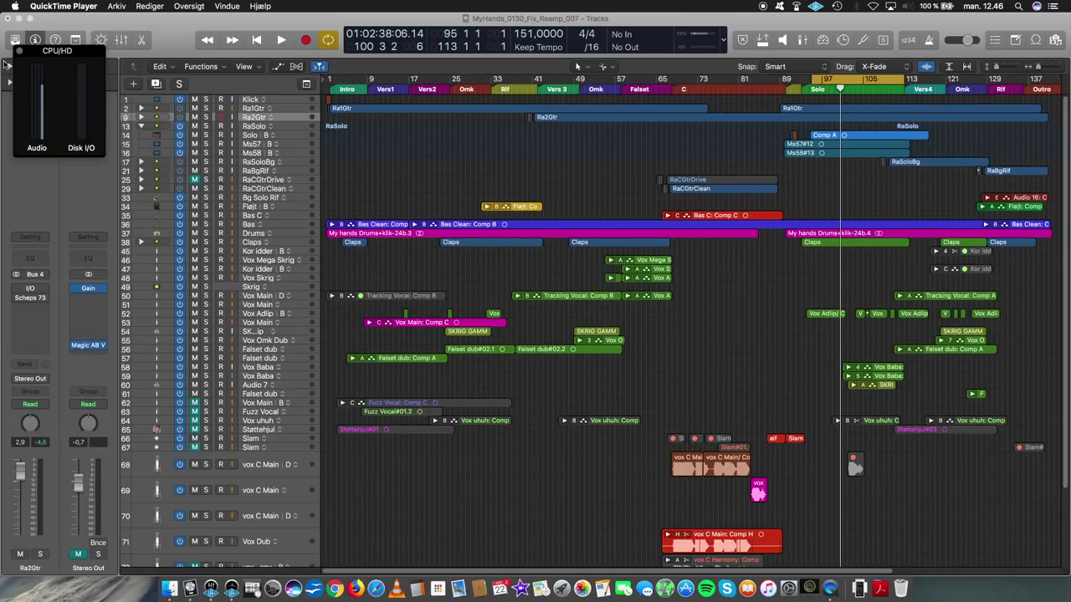
Step: Move the CPU/HD meter over the arrangement, then play and stop the project to watch the load
drag(56, 59, 537, 122)
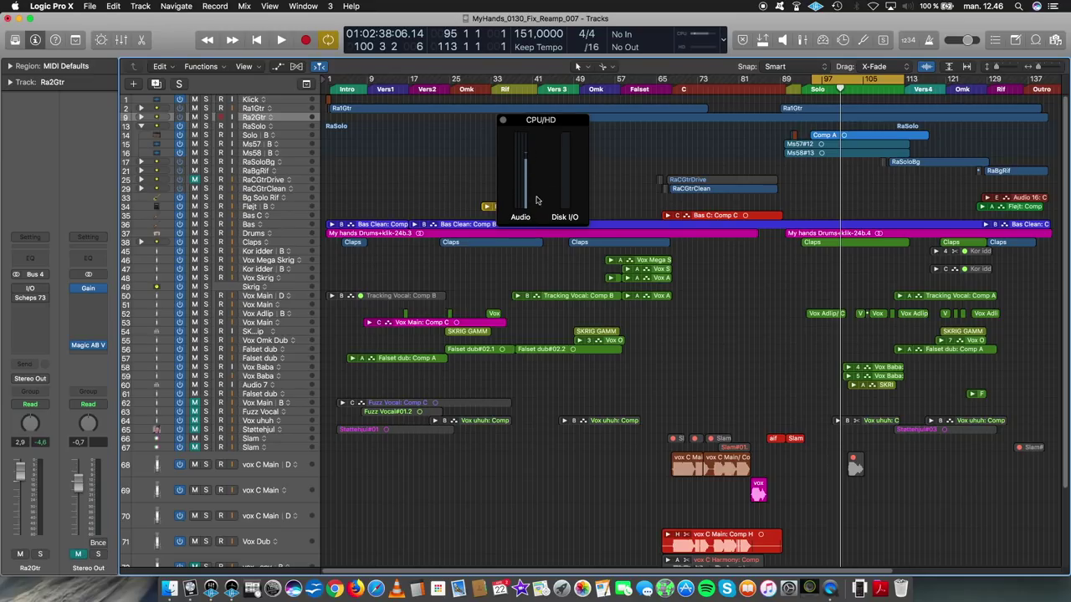
key(space)
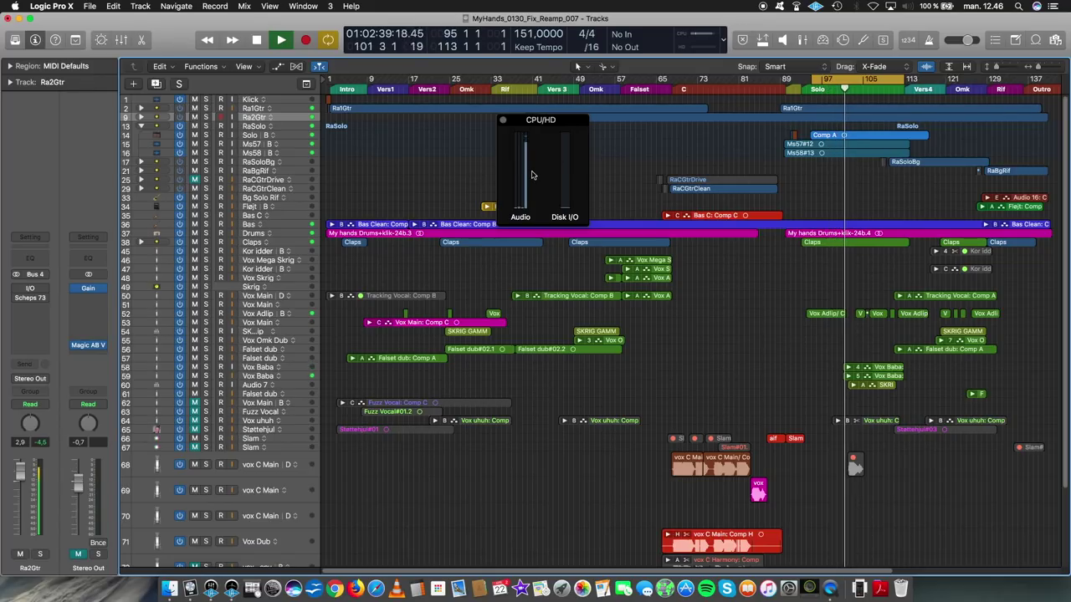
key(space)
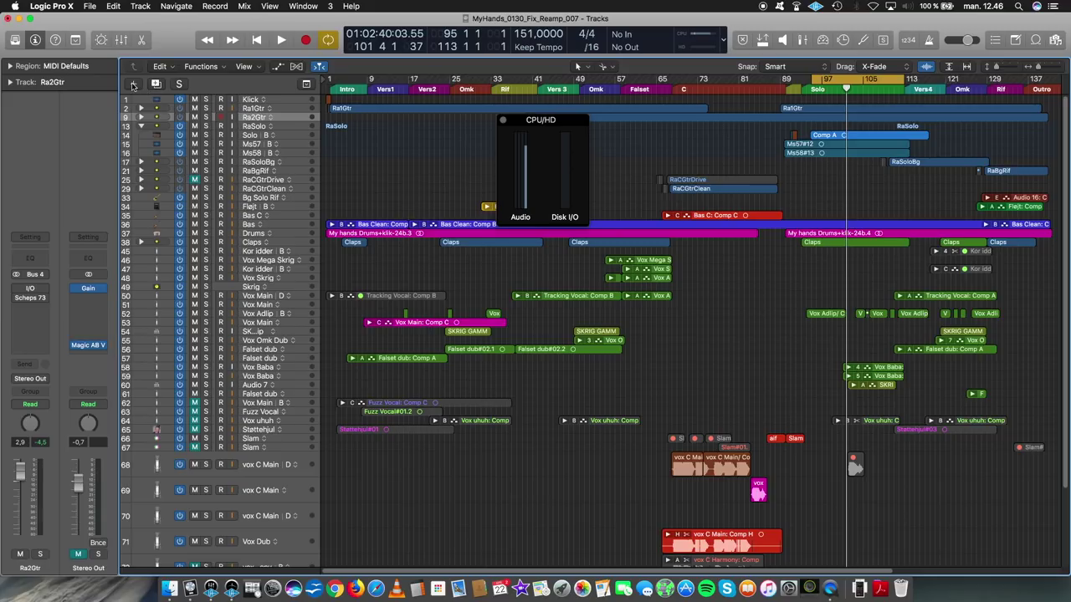
key(alt+super+n)
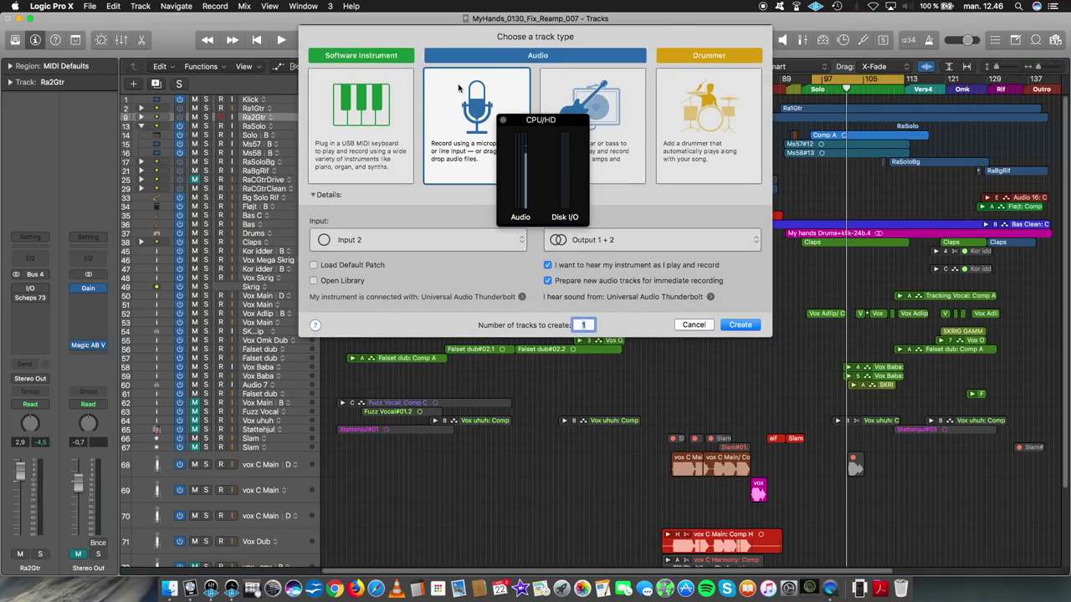
key(Return)
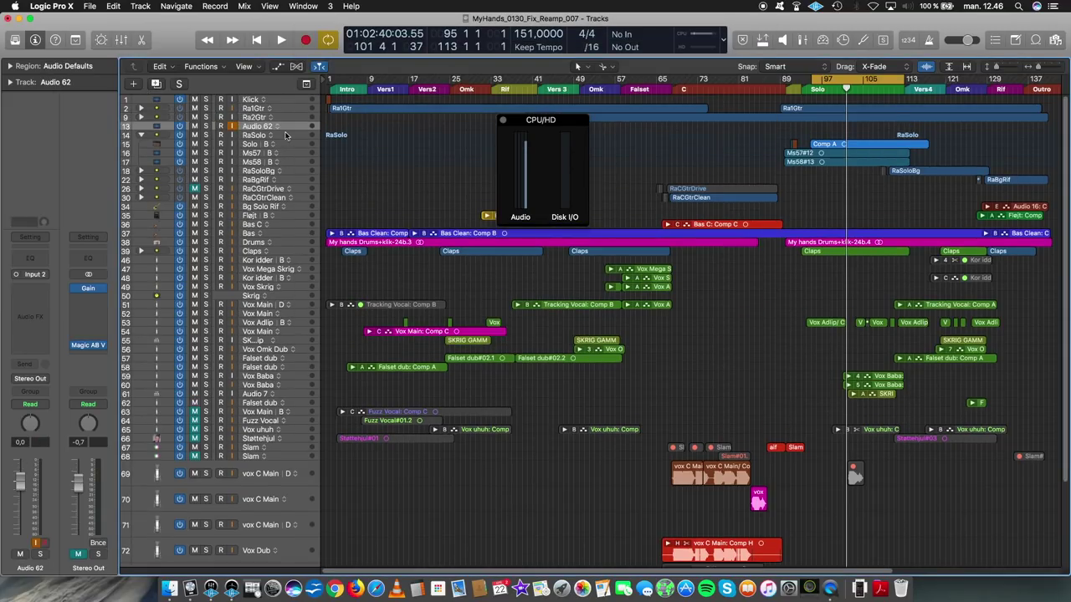
drag(289, 132, 293, 103)
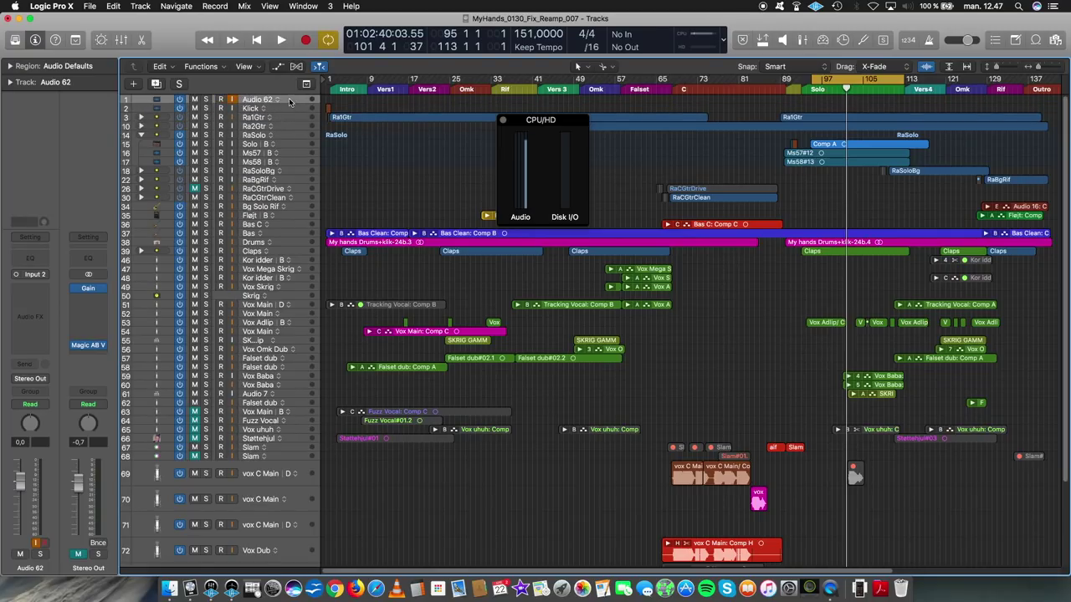
key(space)
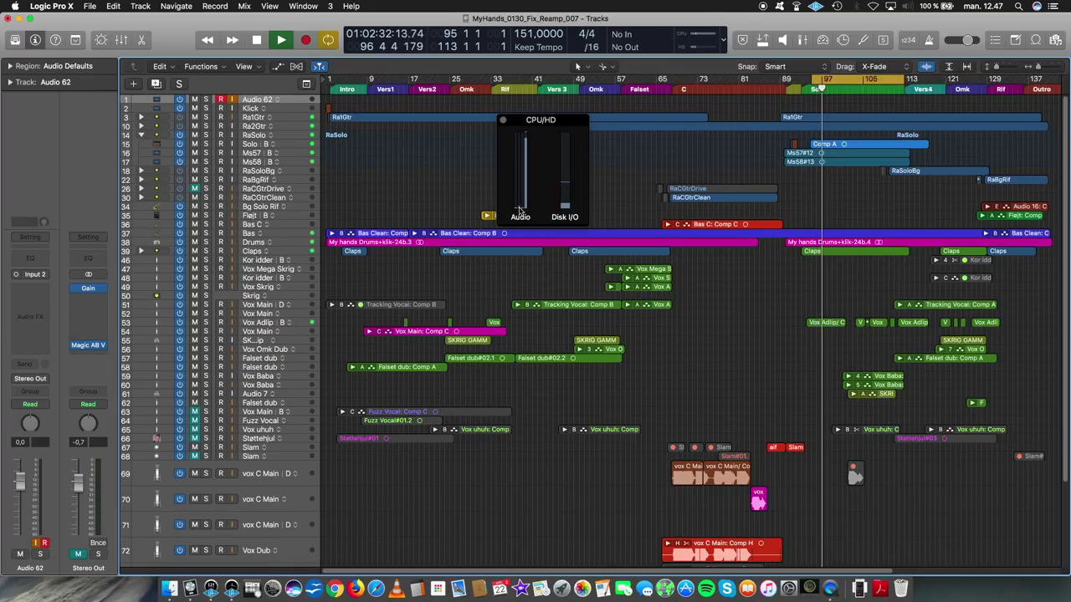
click(282, 109)
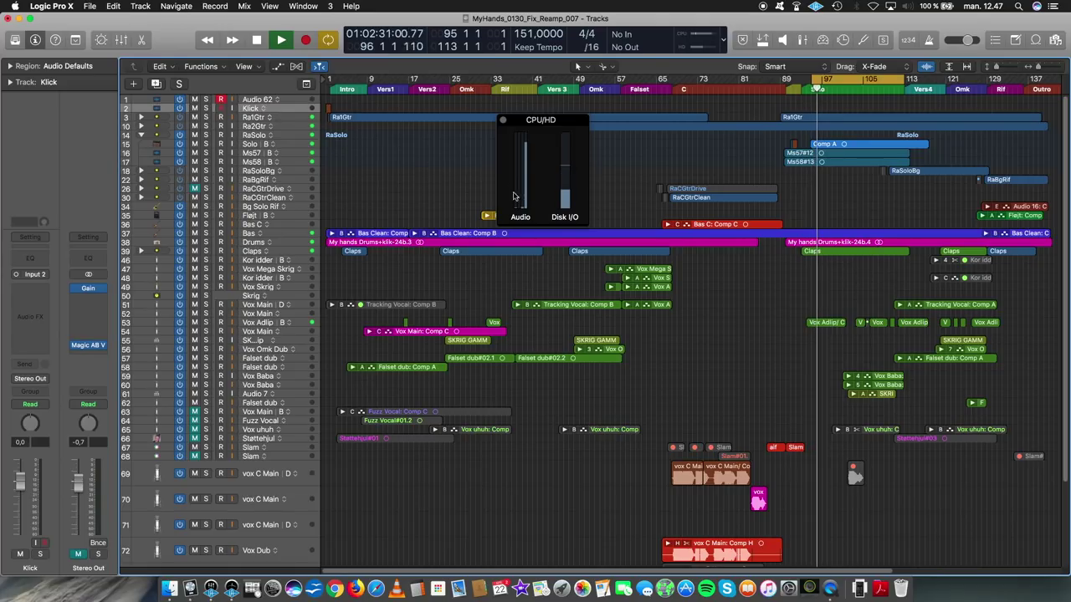
key(space)
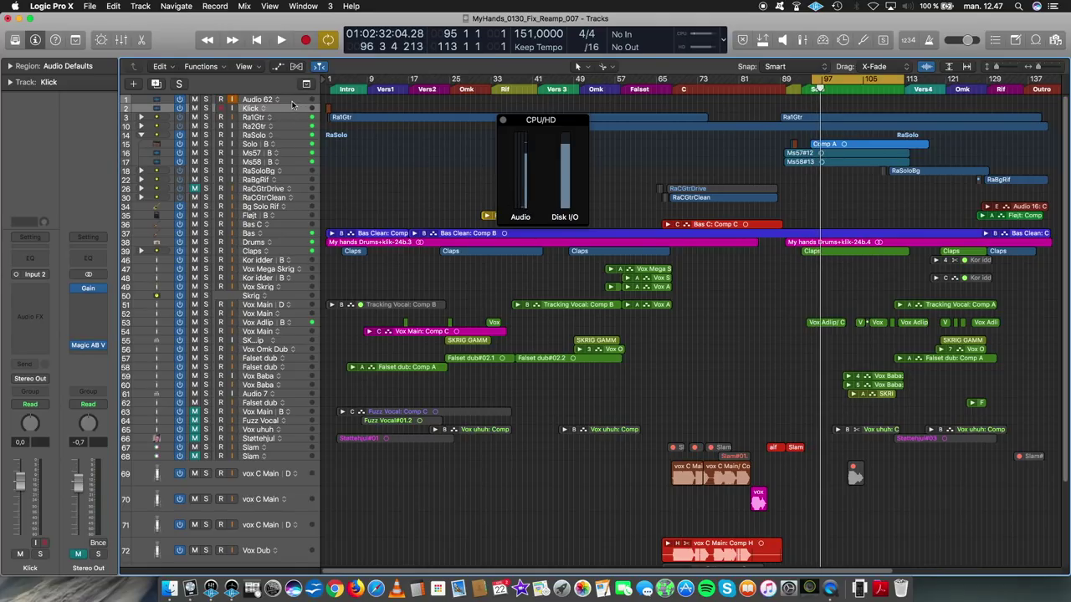
click(284, 99)
right_click(290, 100)
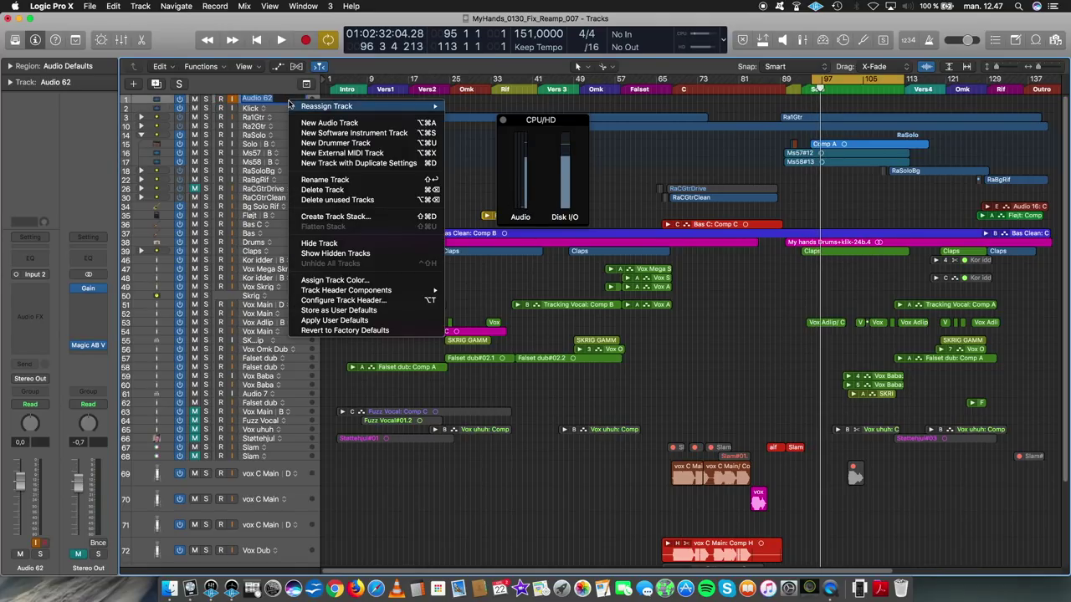
click(363, 191)
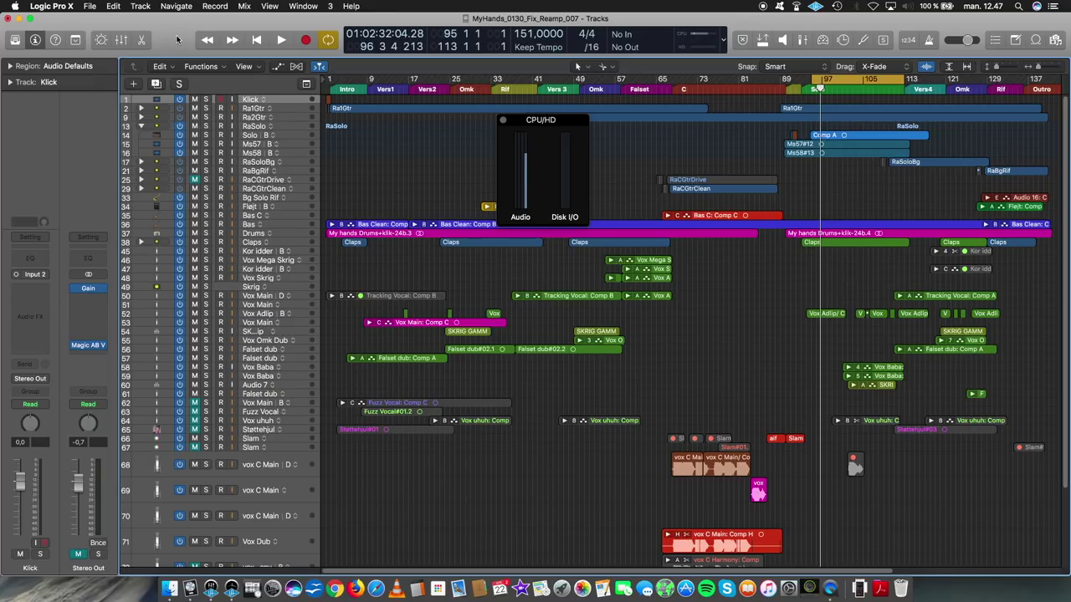
Step: Look through the Mixer strips, close the Mixer, and move the CPU/HD meter over the Inspector
key(x)
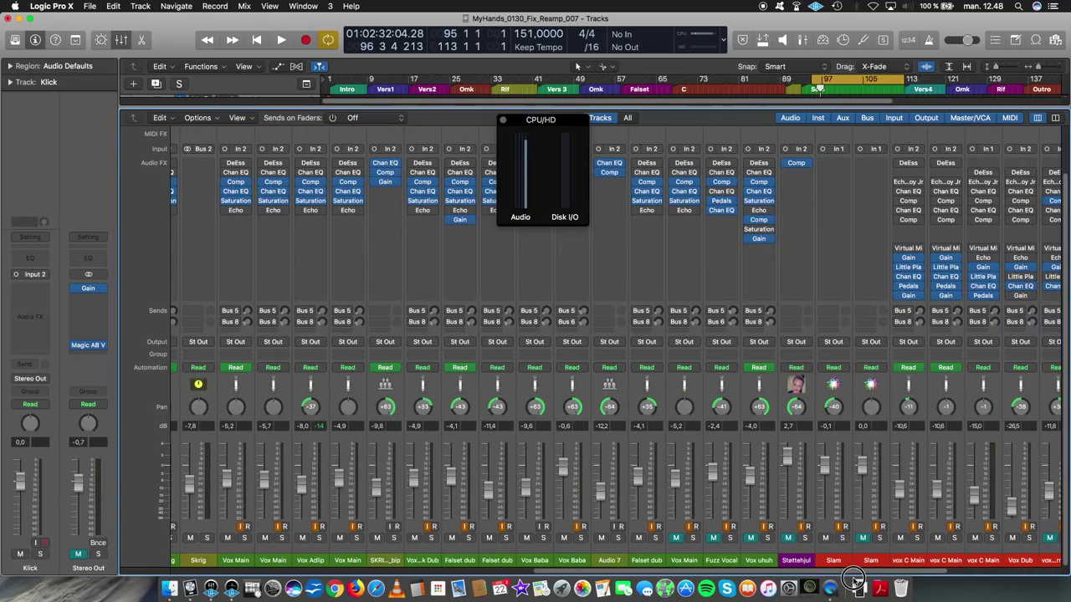
drag(505, 574, 497, 573)
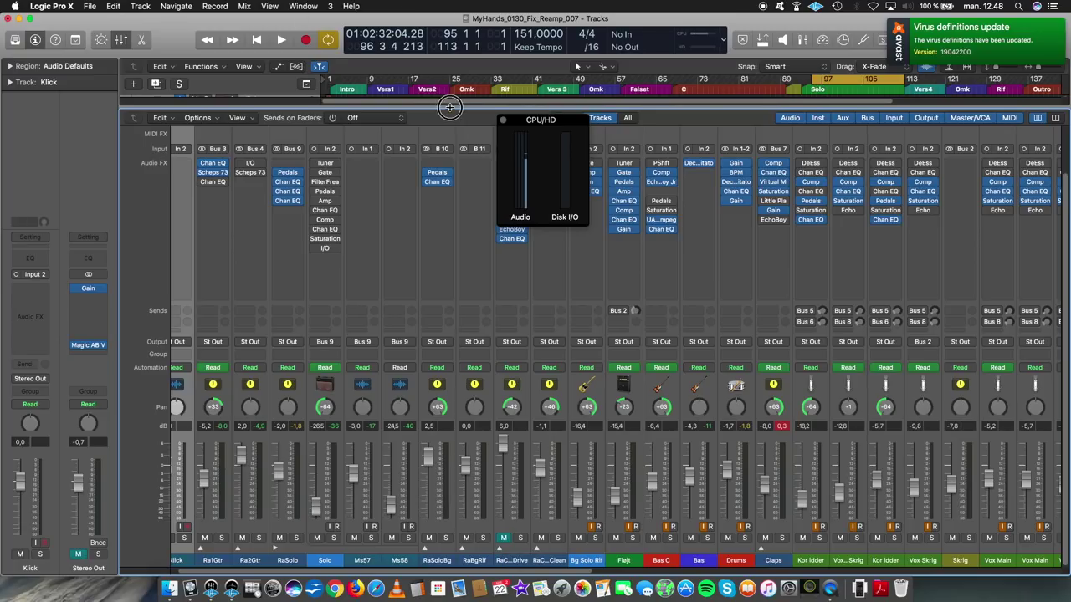
key(x)
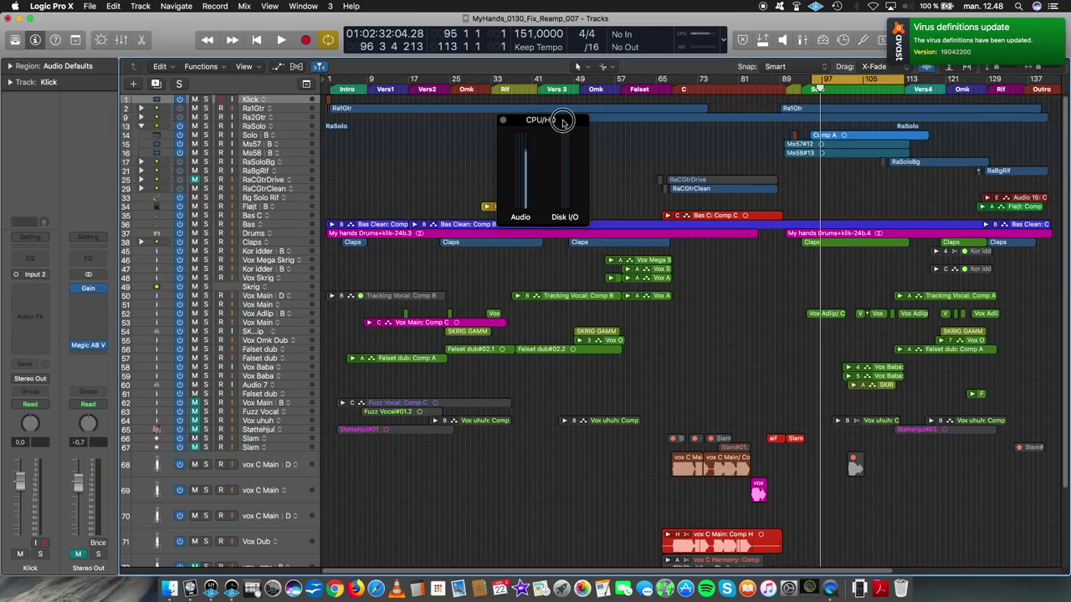
drag(536, 120, 89, 99)
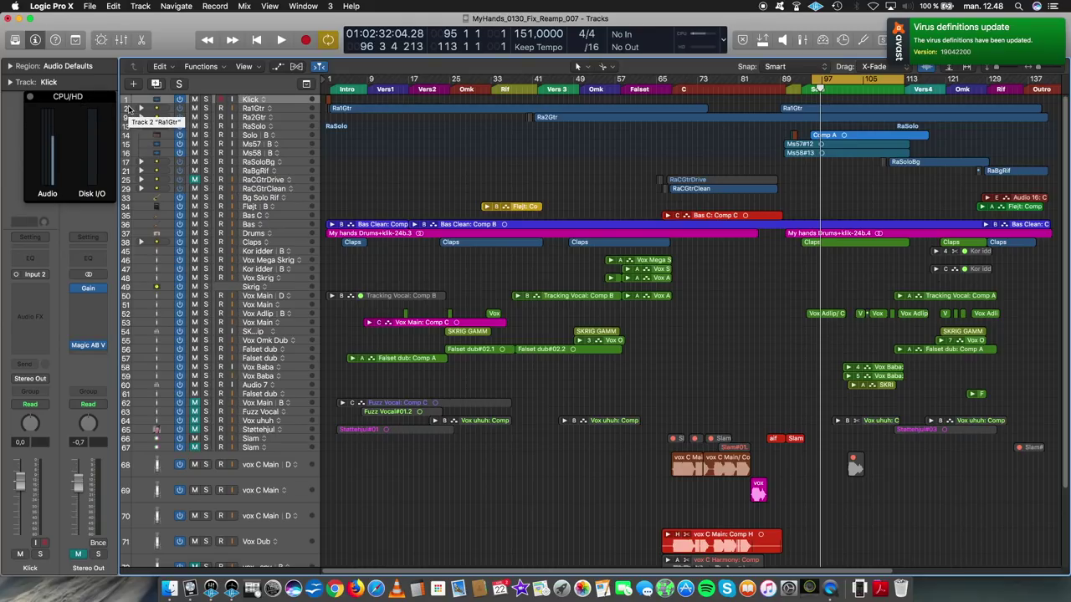
Step: Open Logic Pro X's Audio preferences and place the window over the Tracks area
click(67, 6)
click(184, 31)
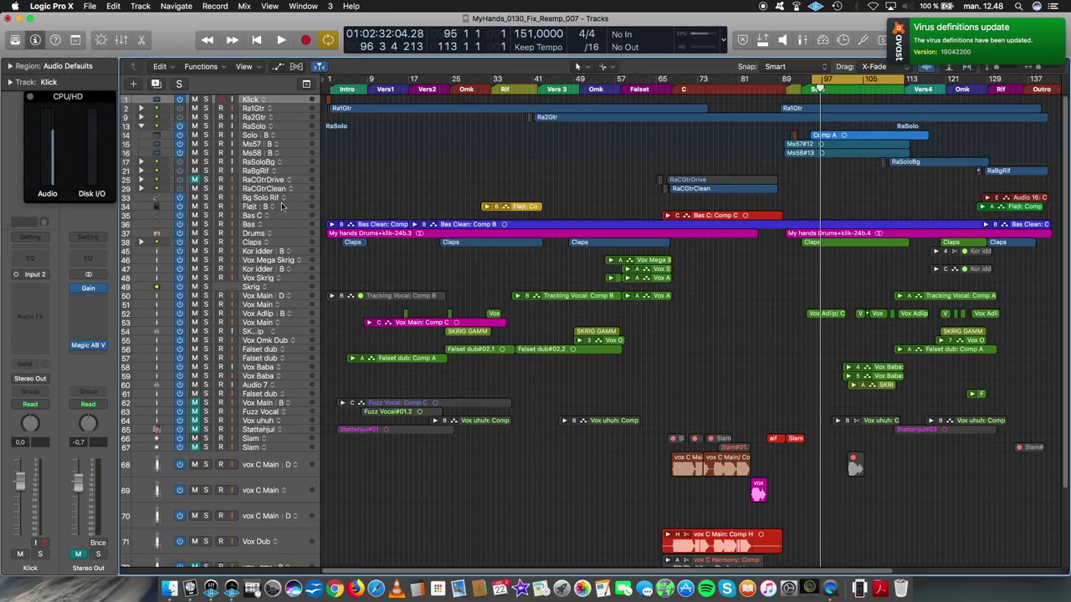
click(55, 7)
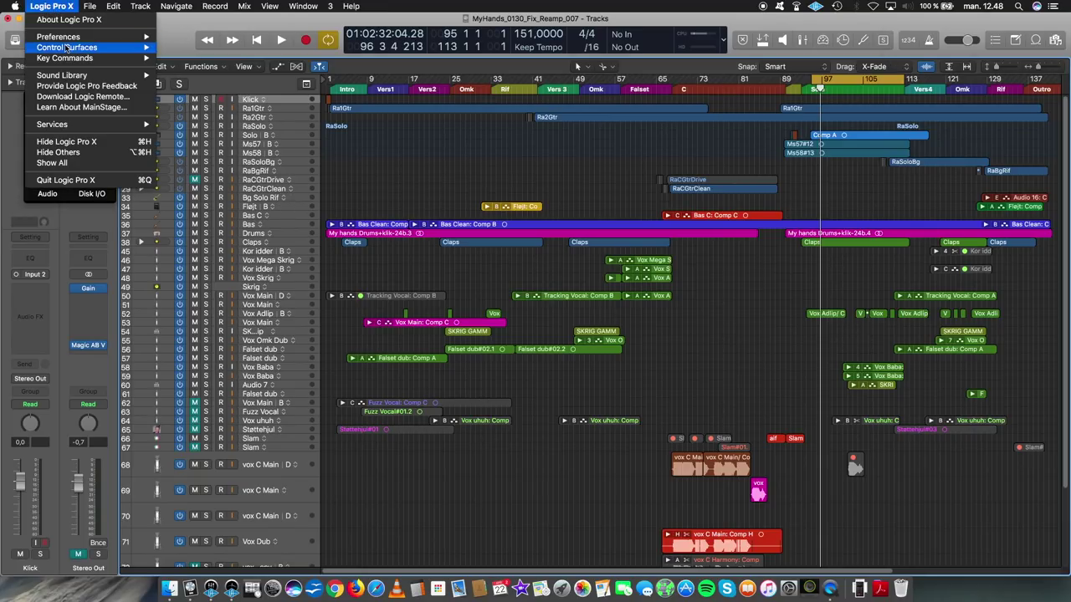
mouse_move(67, 40)
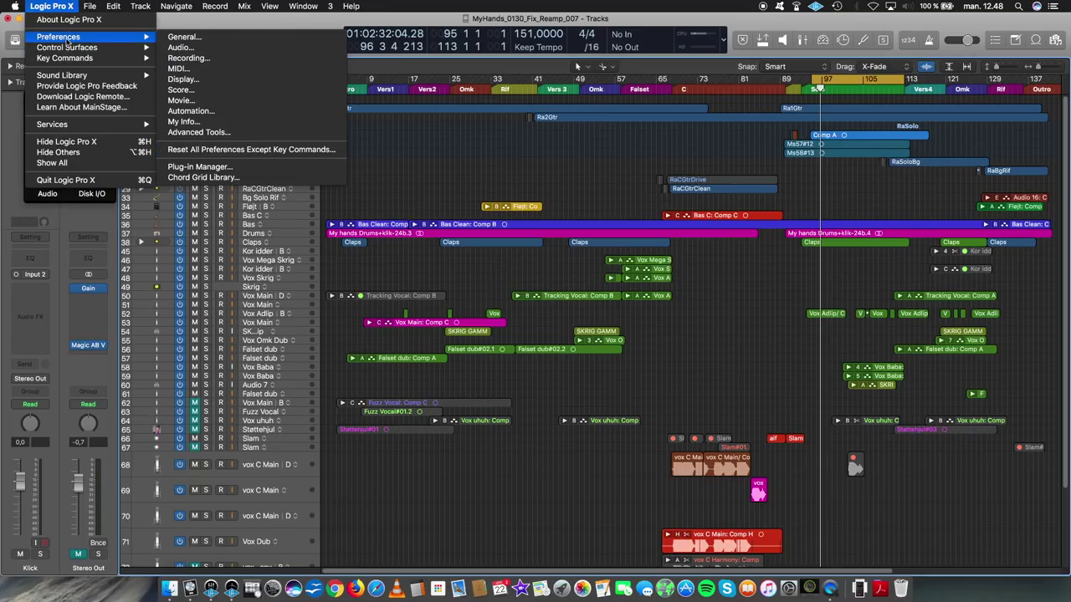
click(180, 48)
drag(571, 127, 608, 108)
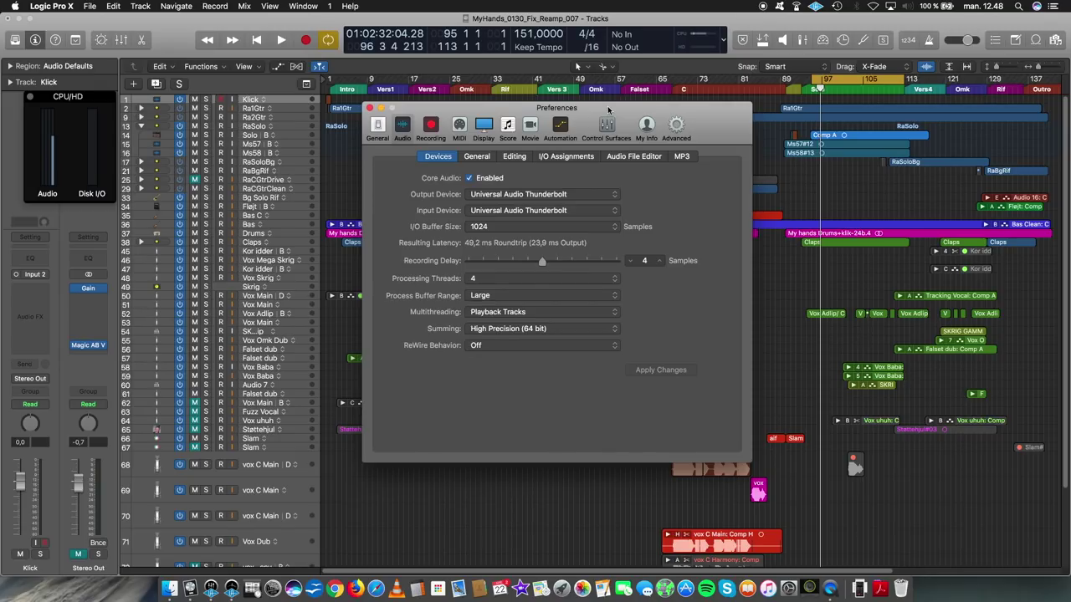
Step: Disable and re-enable Core Audio, applying each change, then test playback for CPU load
click(470, 178)
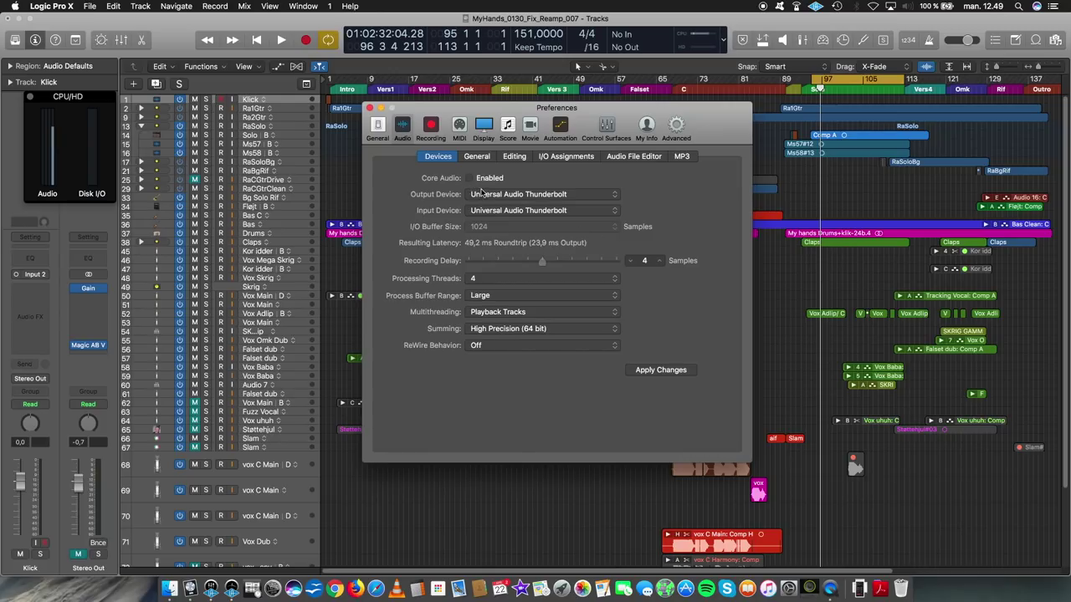
click(691, 372)
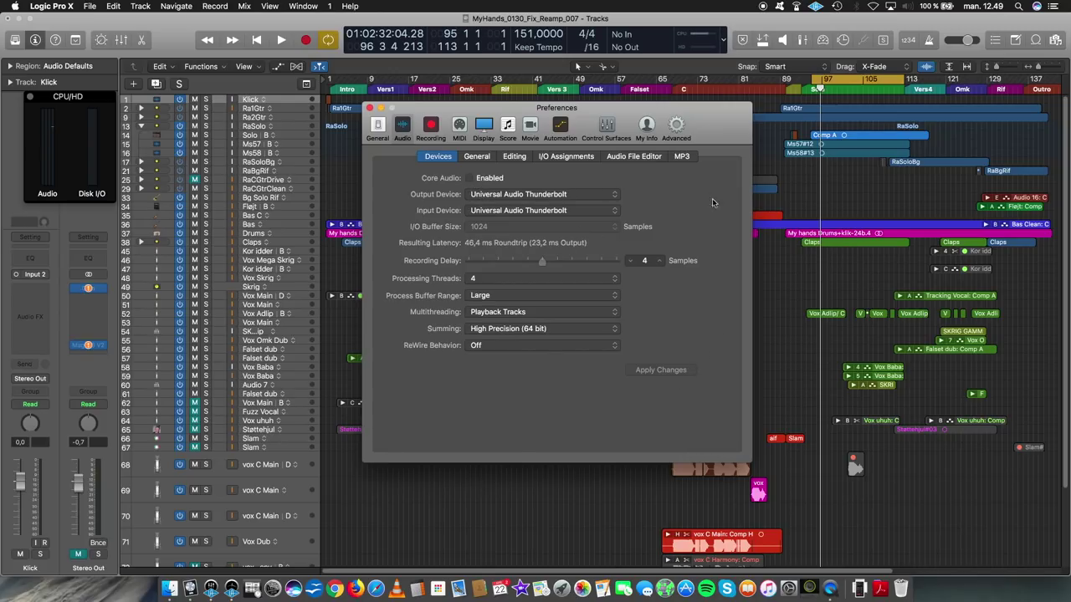
click(479, 177)
click(687, 371)
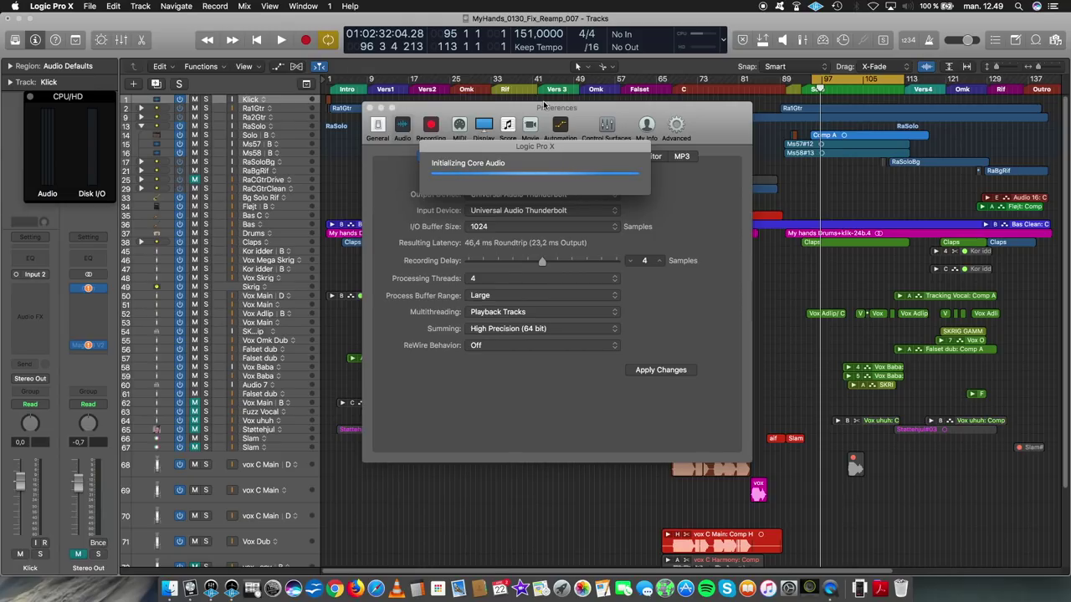
key(space)
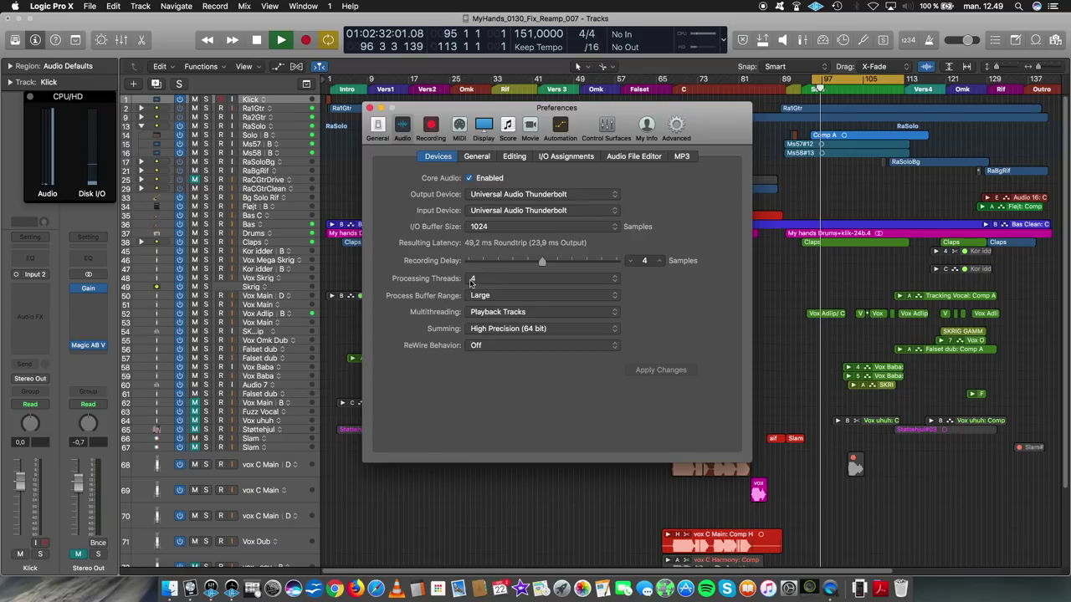
key(space)
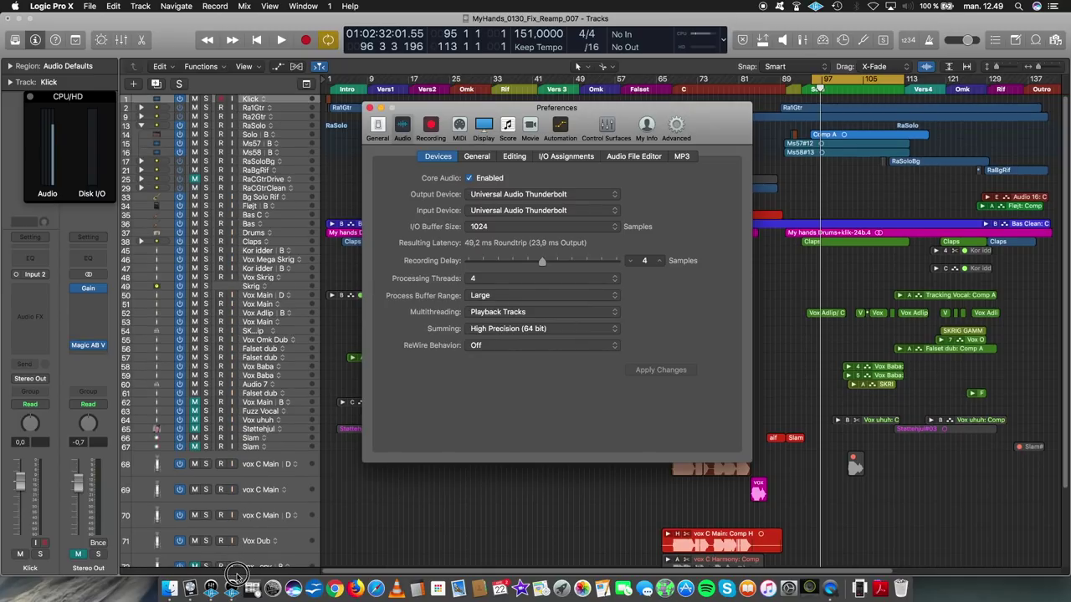
Step: Play the MyHands project with 4 processing threads and Playback Tracks multithreading shown
scroll(237, 574, down, 5)
scroll(337, 206, up, 5)
key(space)
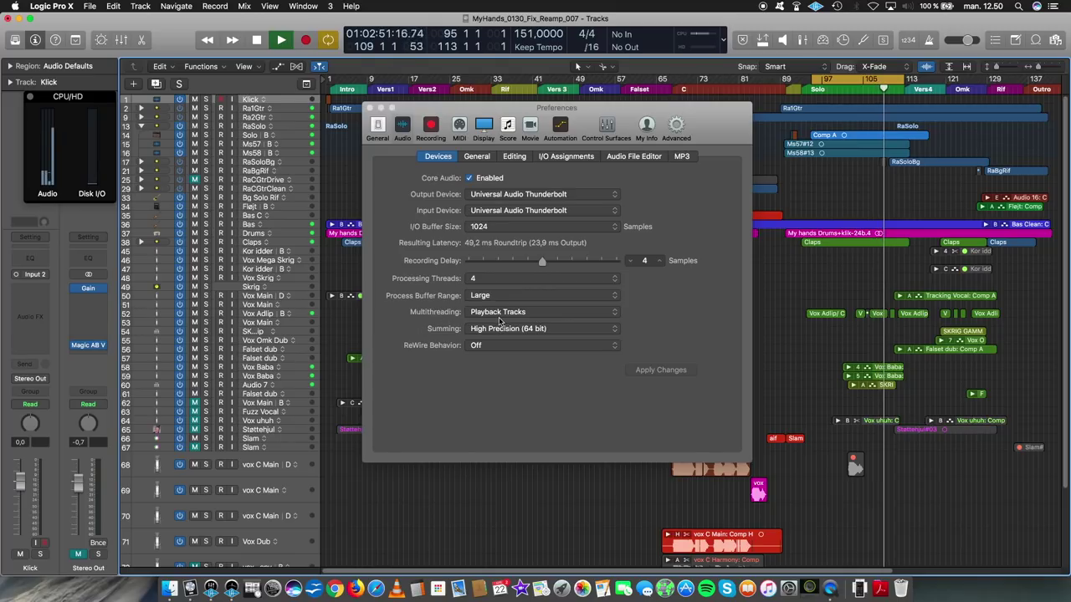
click(543, 314)
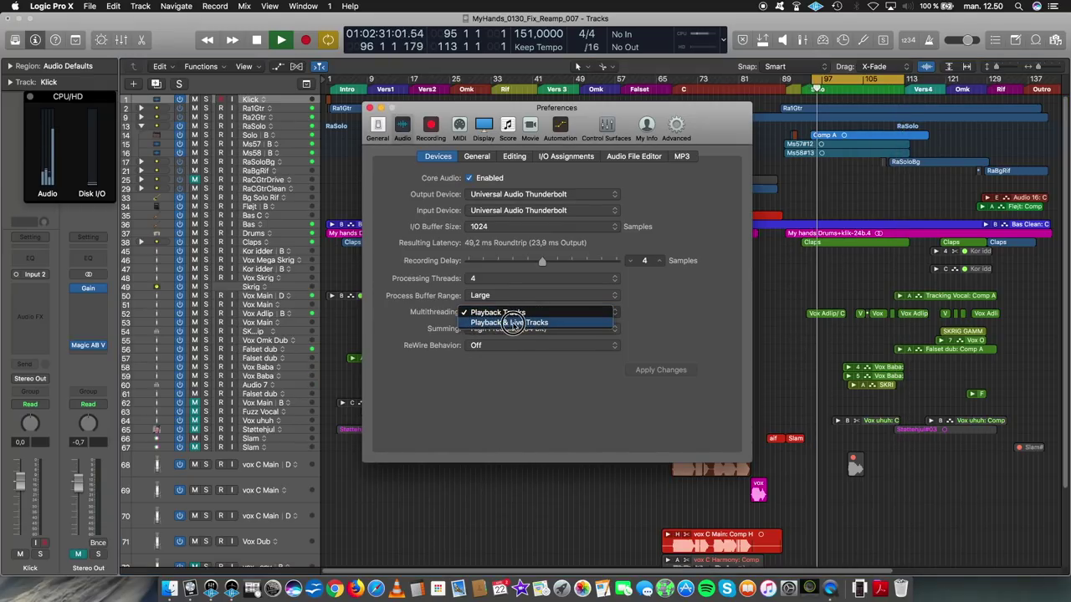
Step: Dismiss the Multithreading pop-up, leaving it on Playback Tracks
key(Escape)
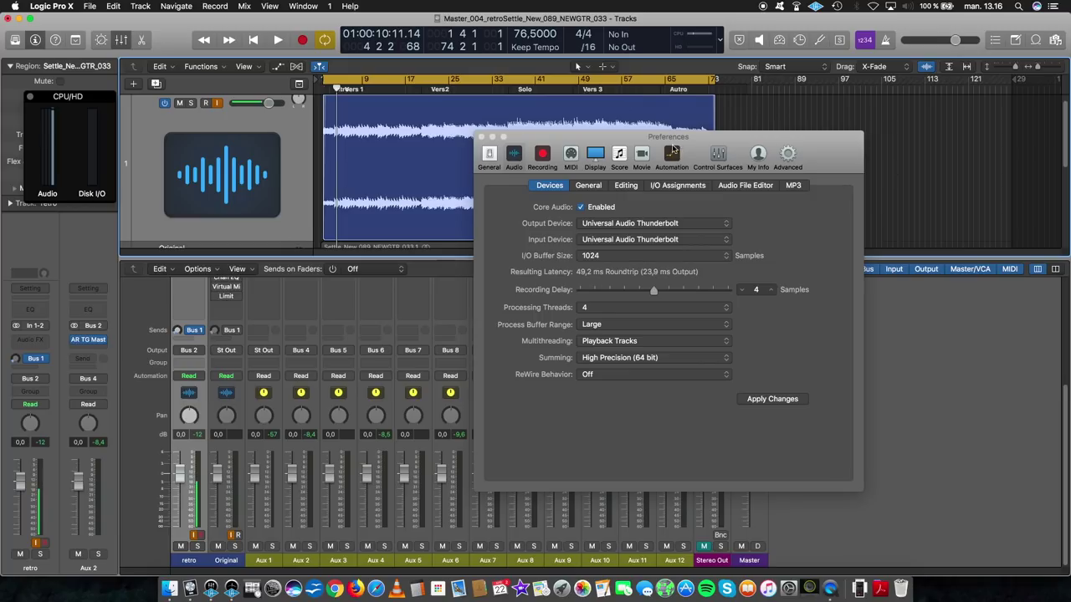
Step: Move Preferences to the lower right, play from the start, and resize mixer and tracks to show the retro waveform
drag(631, 140, 721, 273)
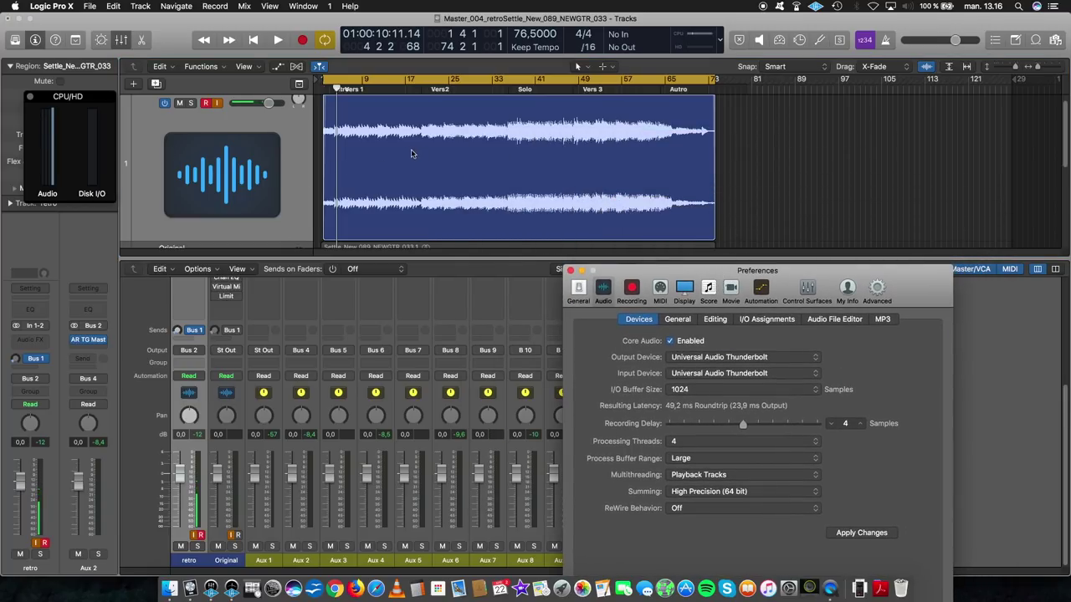
key(Return)
key(space)
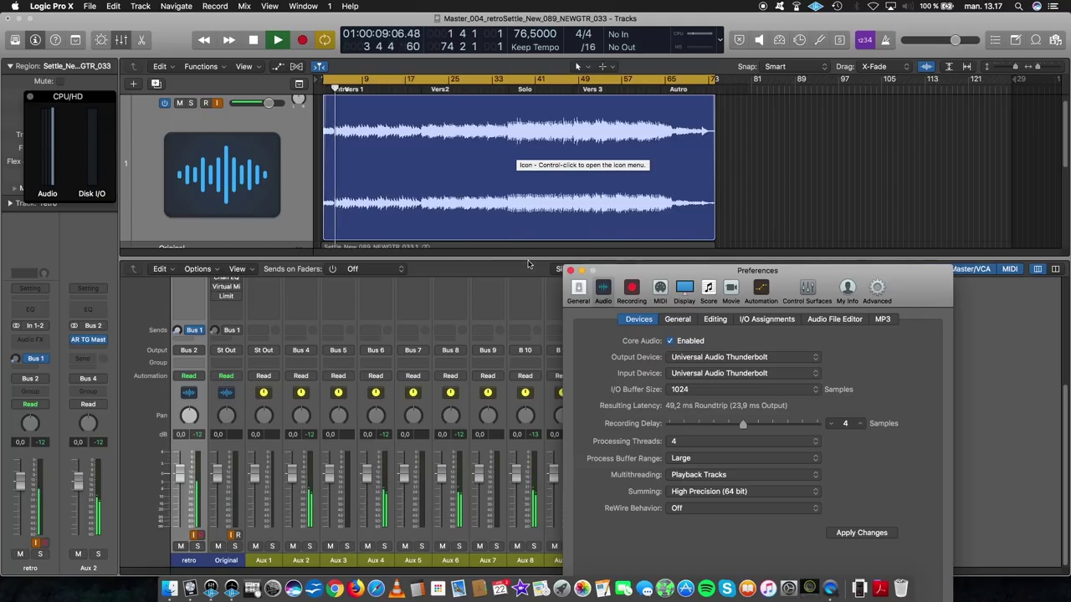
drag(528, 263, 512, 113)
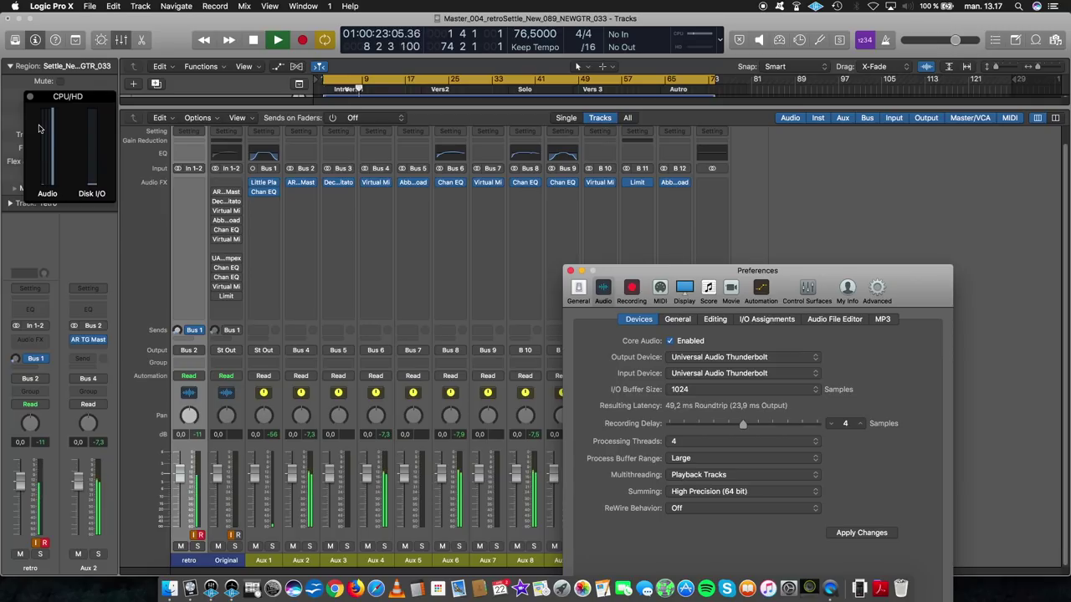
drag(348, 111, 341, 244)
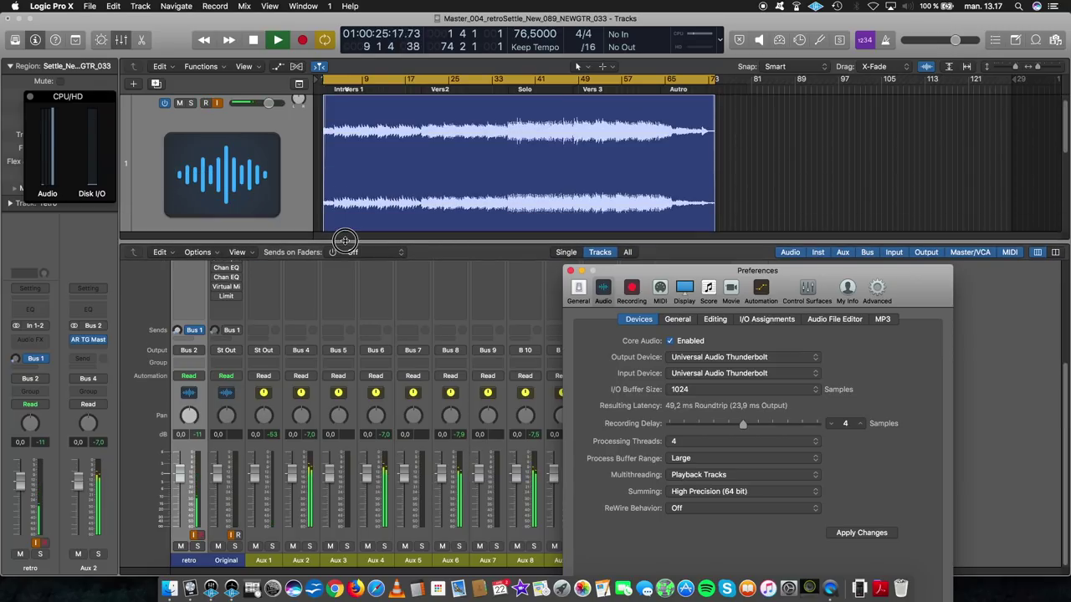
Step: Toggle the retro track's record arm, stop playback, and move Preferences back to the top centre
click(207, 104)
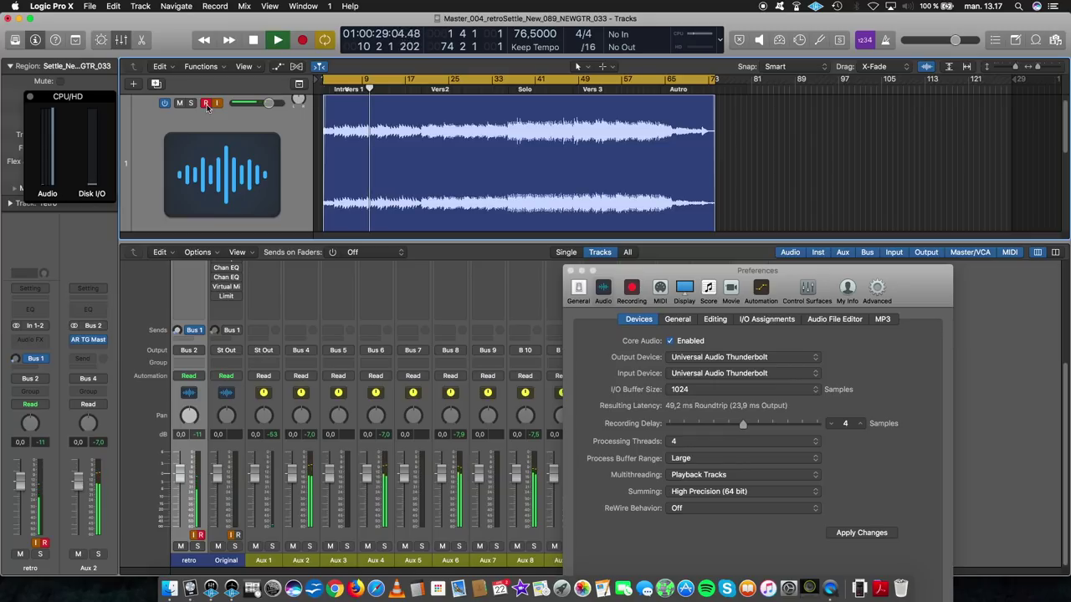
click(206, 104)
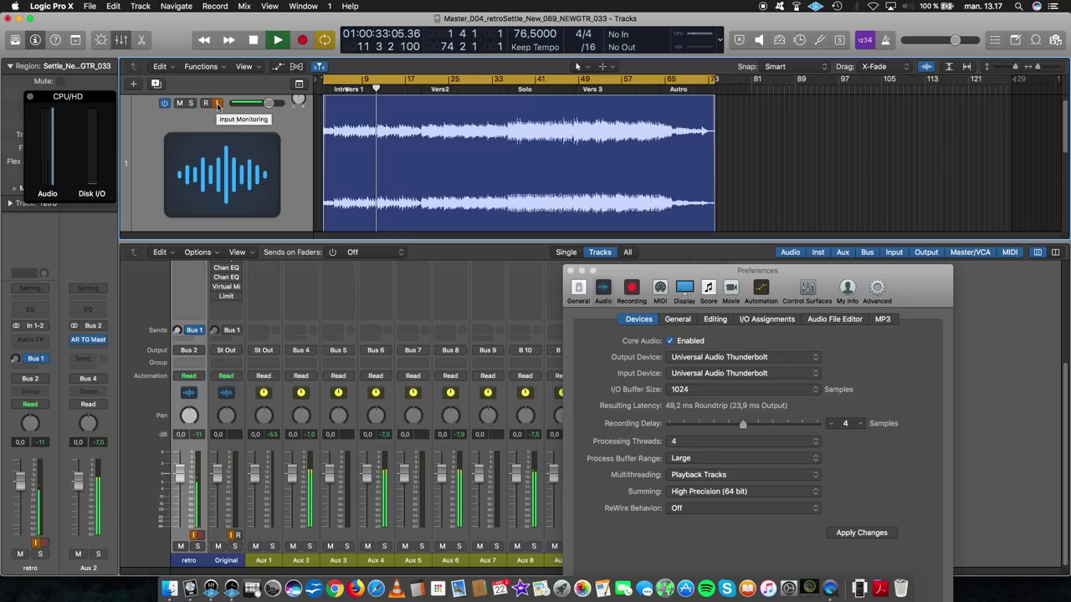
scroll(220, 134, up, 1)
click(207, 114)
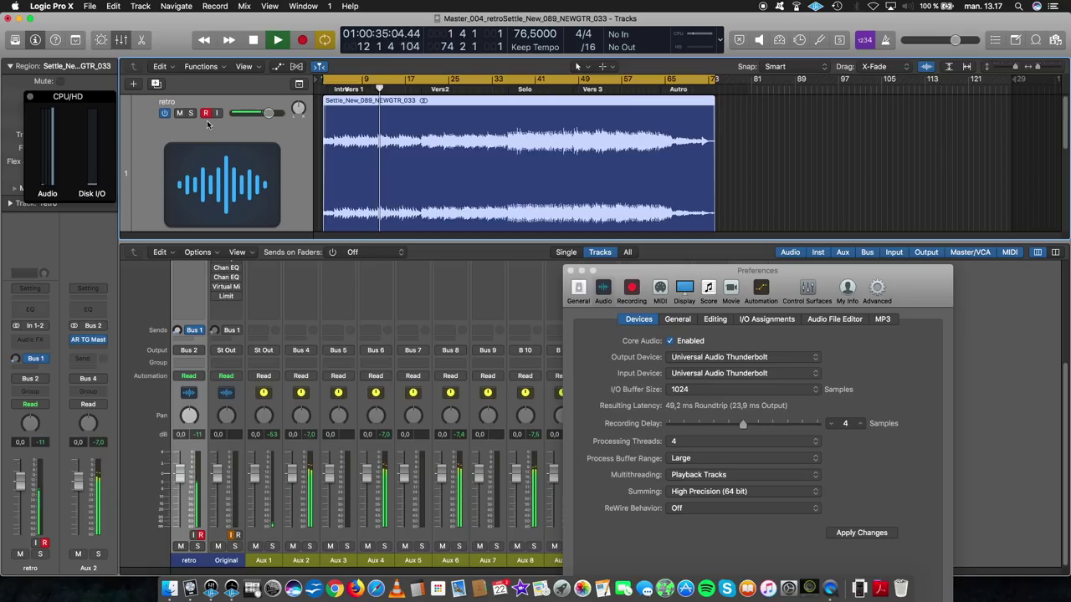
scroll(215, 134, down, 1)
scroll(226, 130, up, 1)
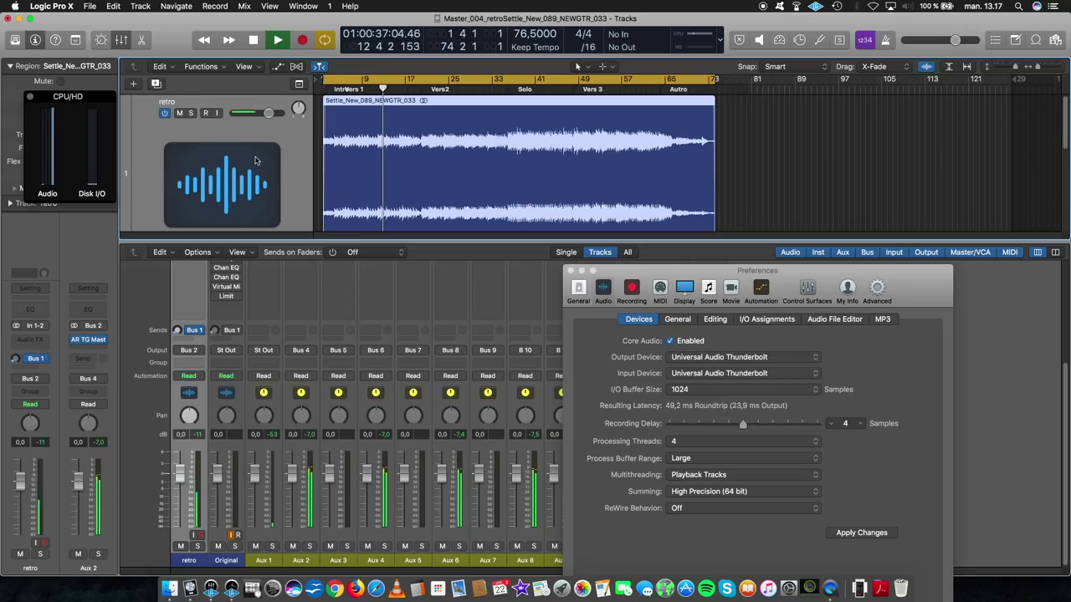
key(space)
key(space)
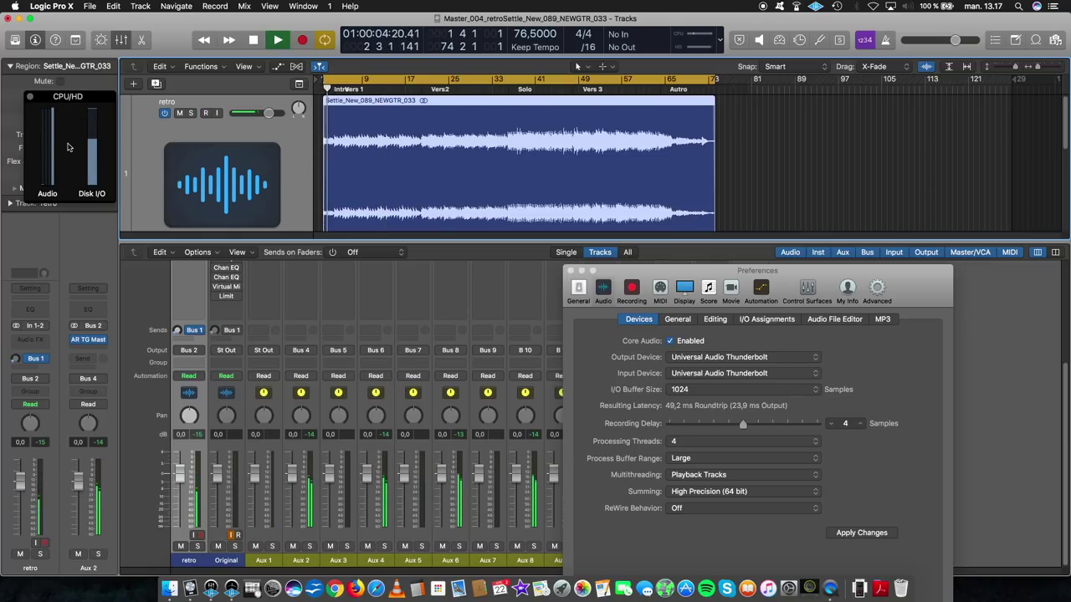
drag(751, 273, 631, 64)
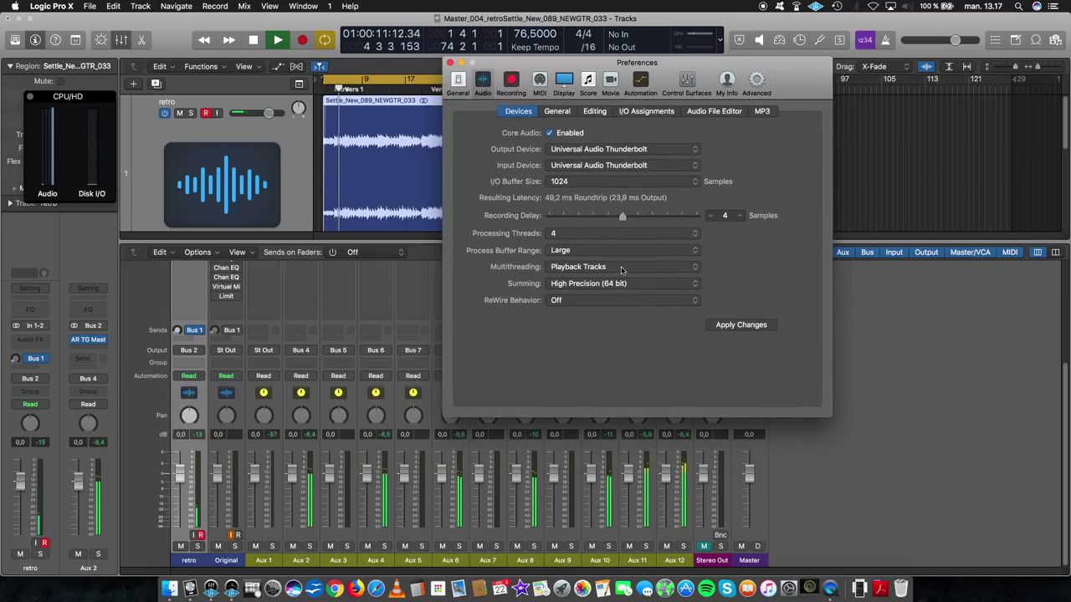
Step: Try the Multithreading and Summing options, applying Playback Tracks with Standard Precision (32 bit)
click(622, 266)
click(628, 282)
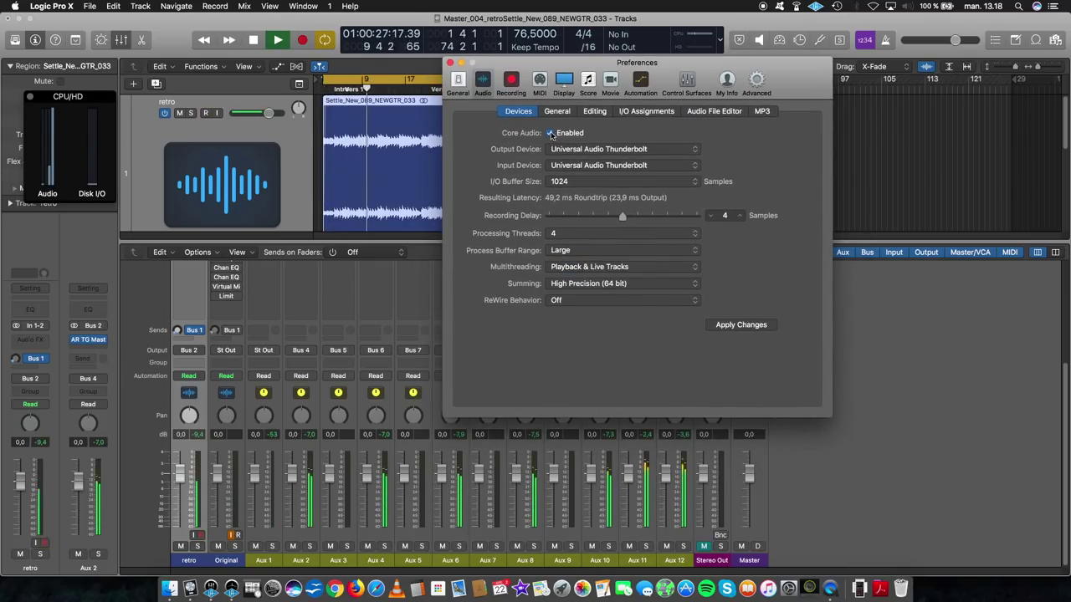
click(661, 283)
click(636, 282)
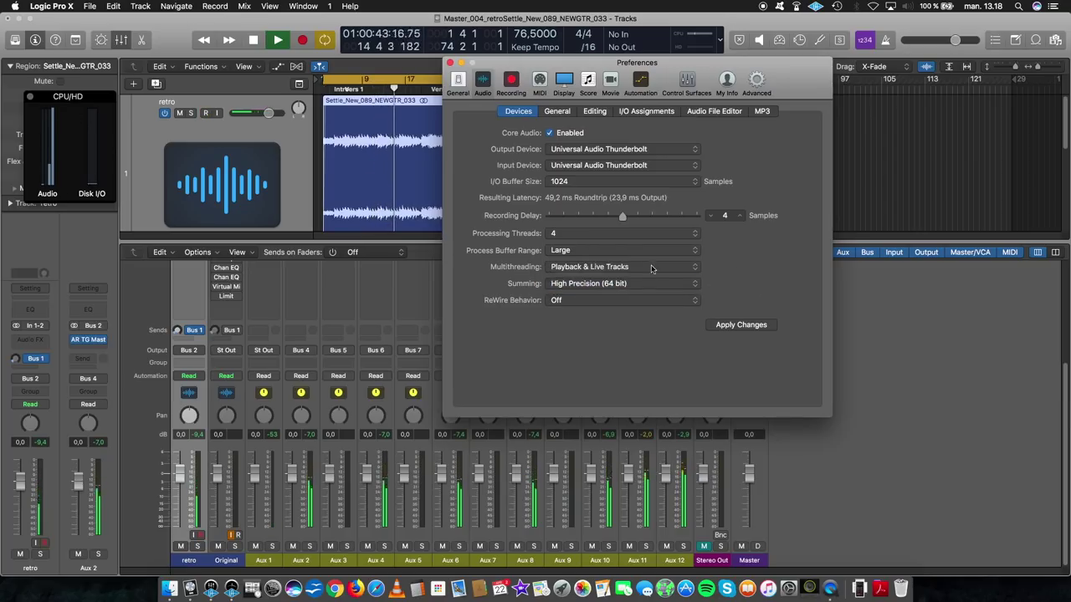
click(623, 266)
click(585, 255)
click(623, 283)
click(603, 271)
click(727, 326)
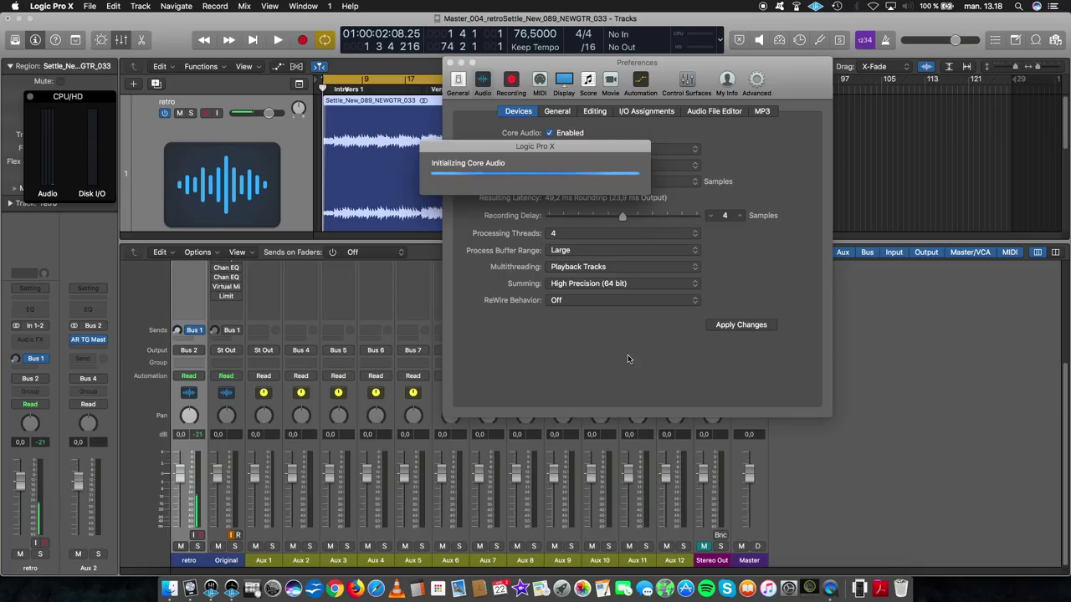
Step: Apply Playback Tracks multithreading with High Precision (64 bit) summing
click(615, 266)
click(594, 256)
click(615, 283)
click(615, 283)
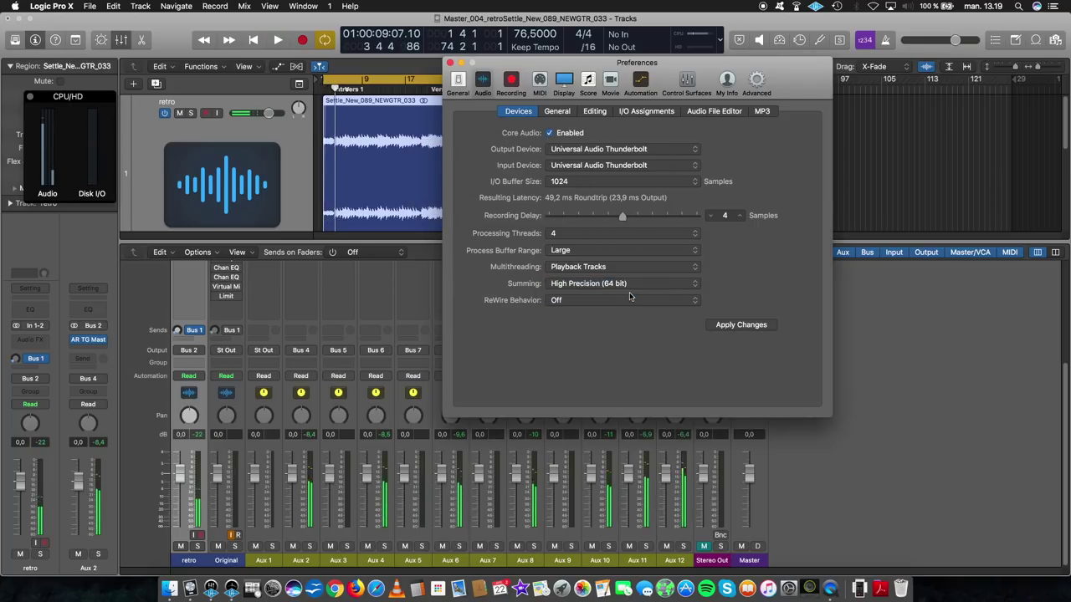
click(742, 325)
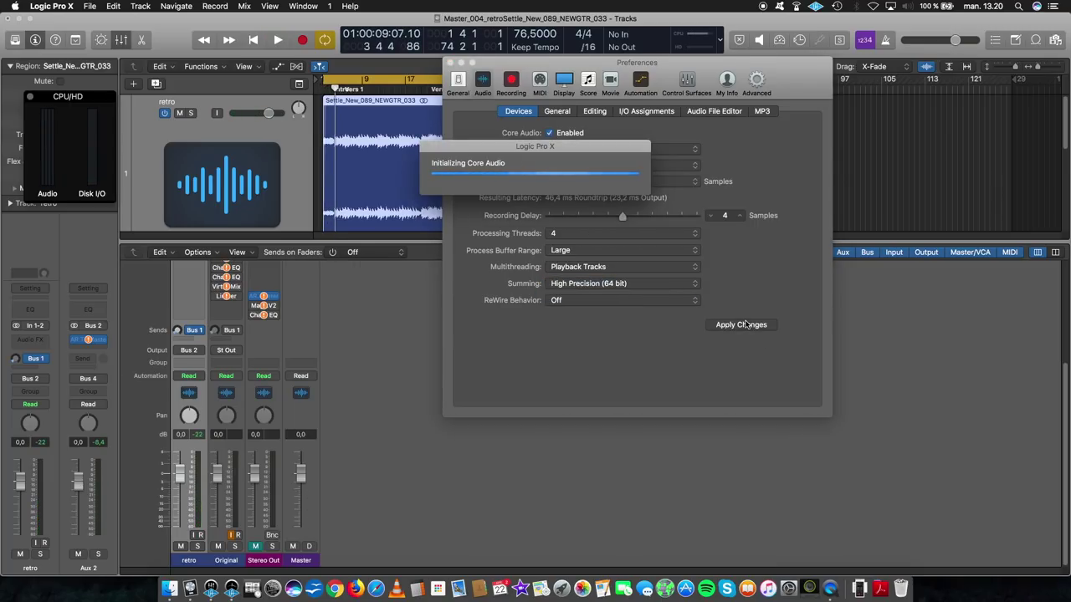
Step: Delete the Original track from its header menu and reset Multithreading to Playback Tracks
right_click(295, 262)
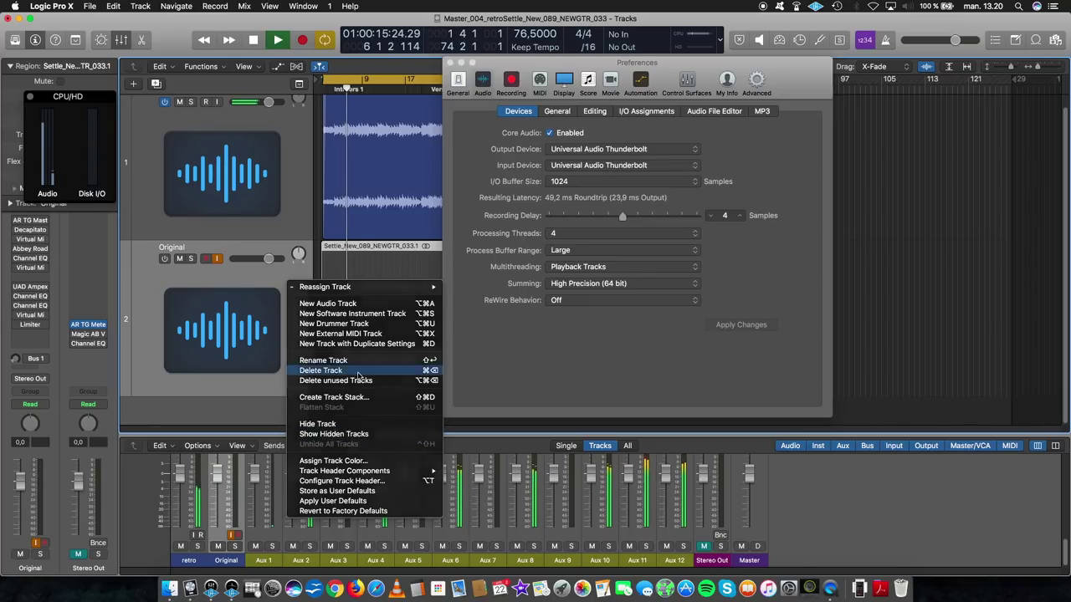
click(331, 371)
click(622, 266)
click(621, 264)
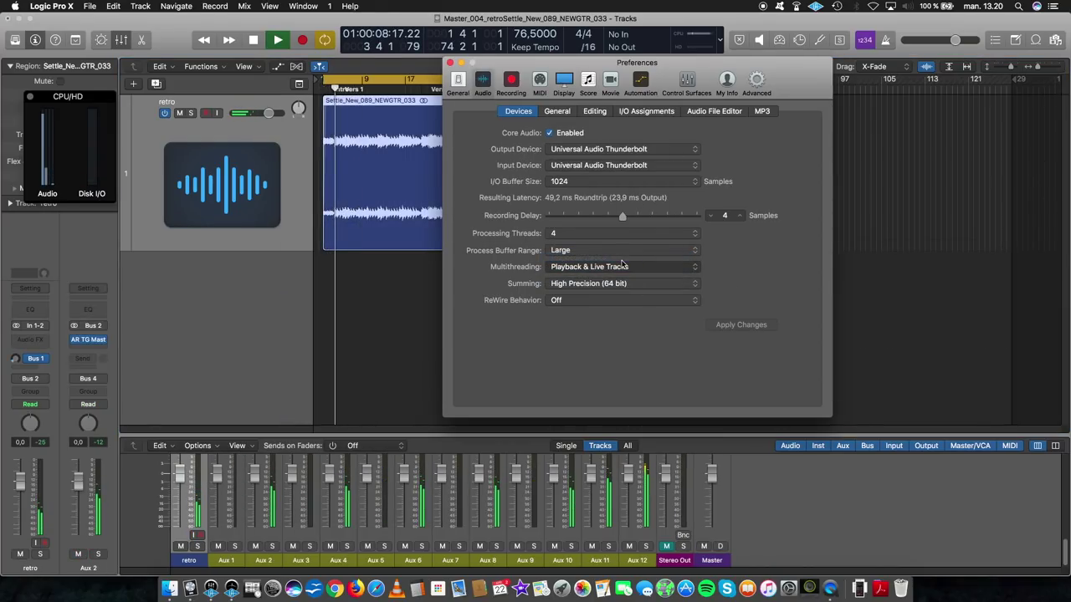
click(622, 266)
click(622, 251)
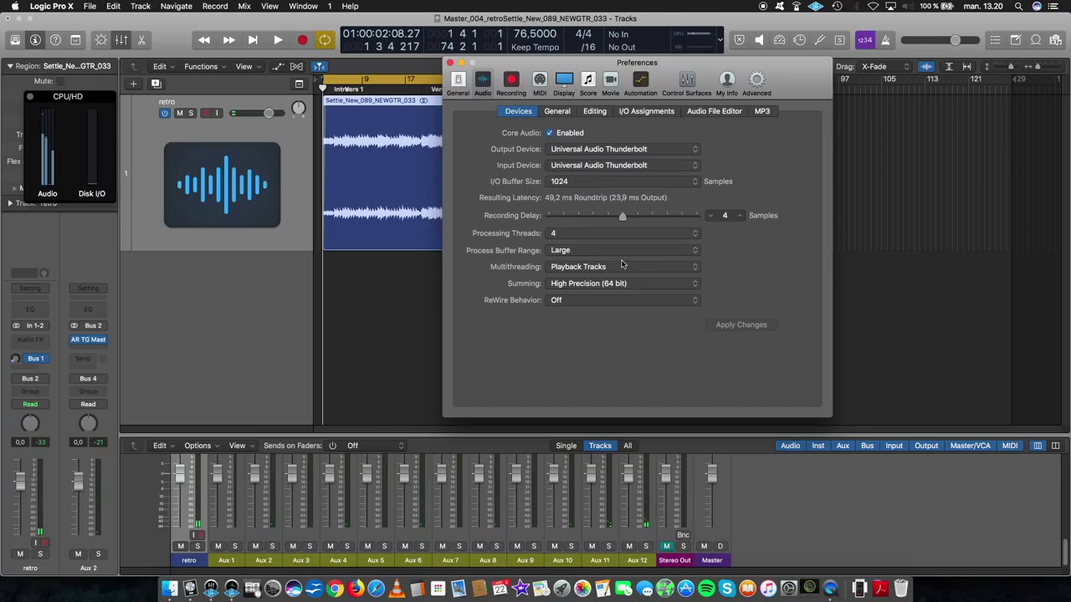